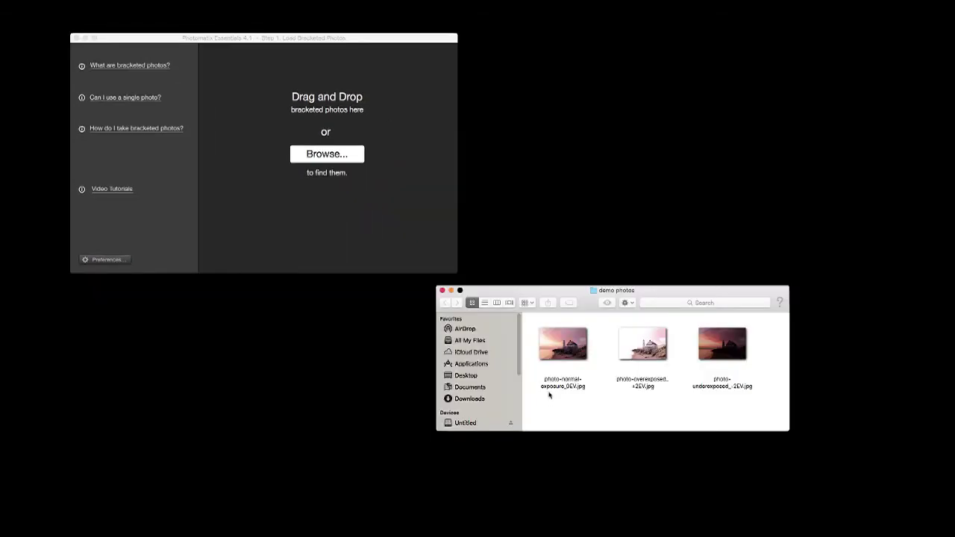
Step: Load the three lighthouse exposures and compare the previews with the over- and underexposed shots toggled off, keeping all three included
left_click_drag(549, 398, 755, 315)
left_click_drag(578, 342, 274, 210)
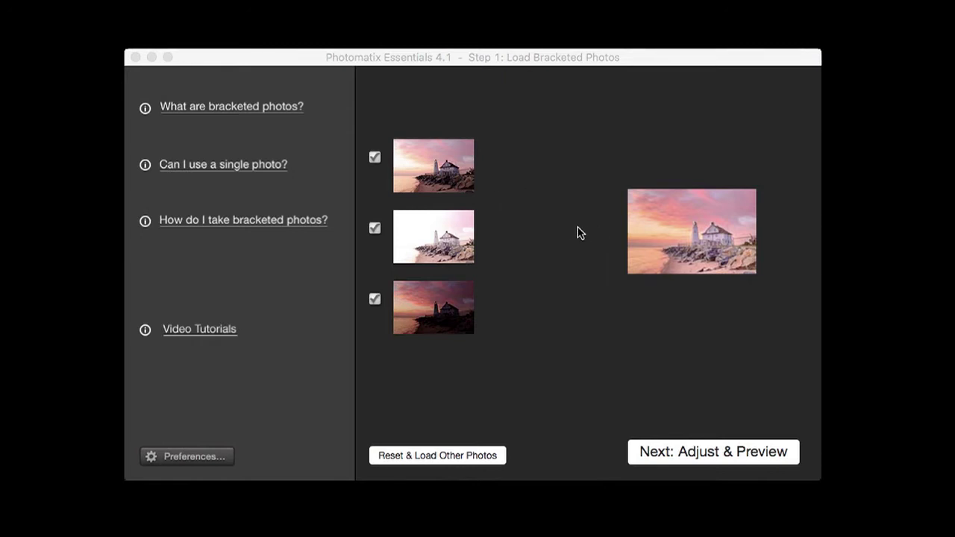
left_click(376, 229)
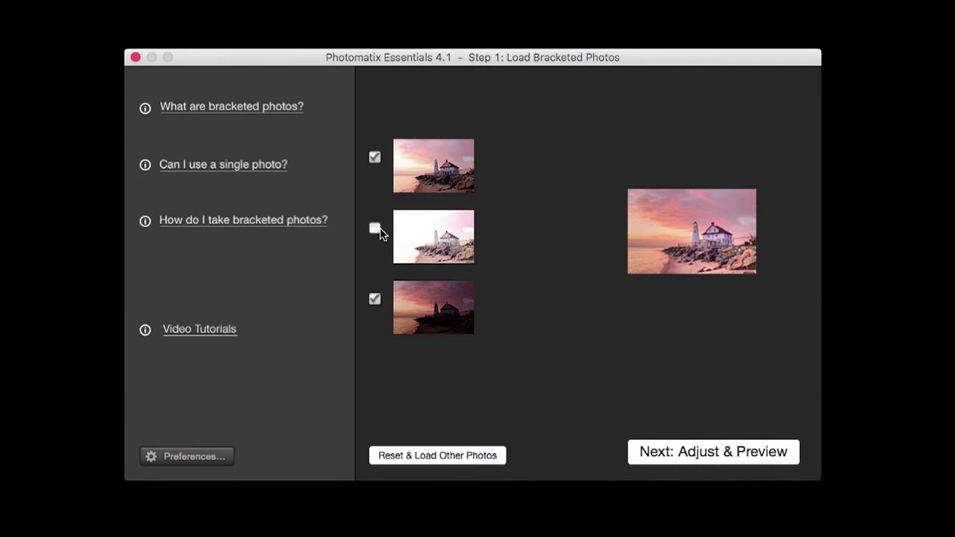
left_click(376, 230)
left_click(376, 300)
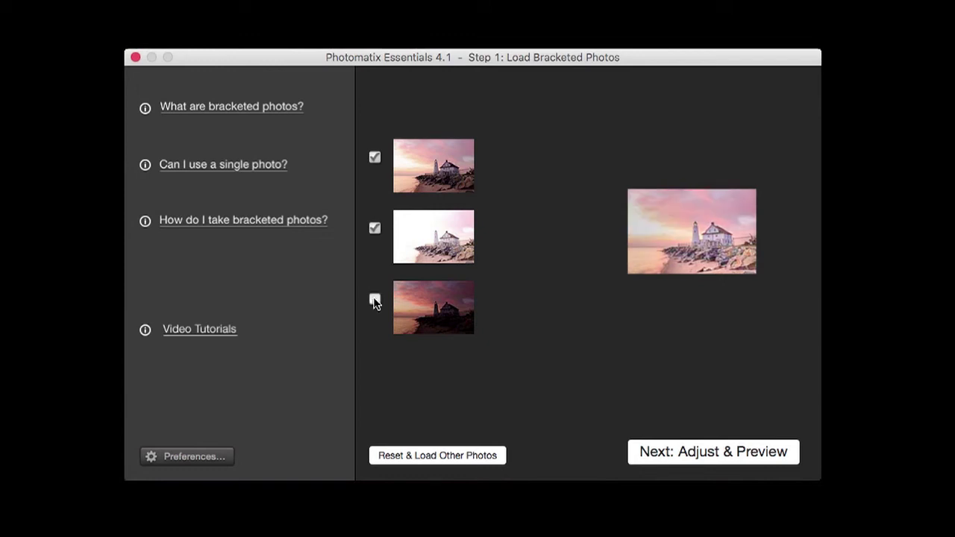
left_click(375, 300)
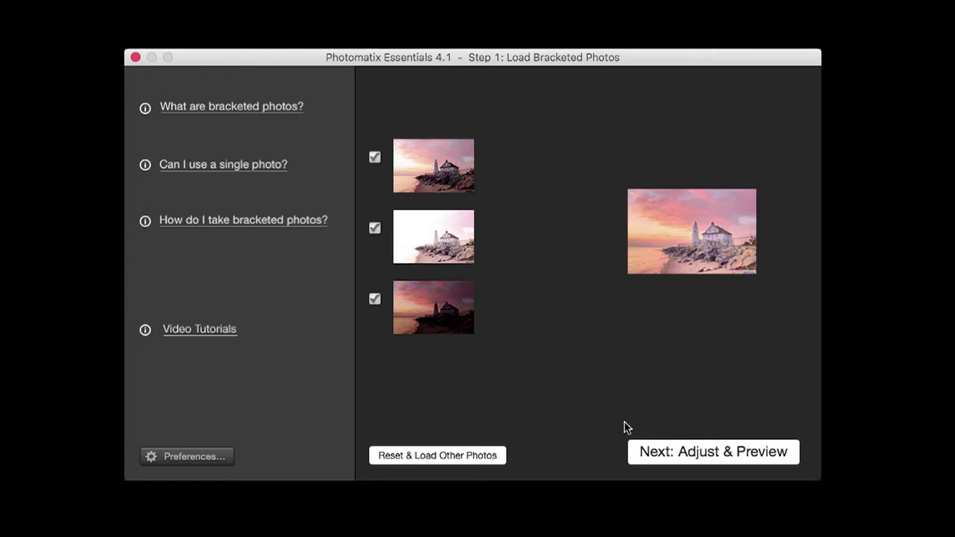
left_click(701, 453)
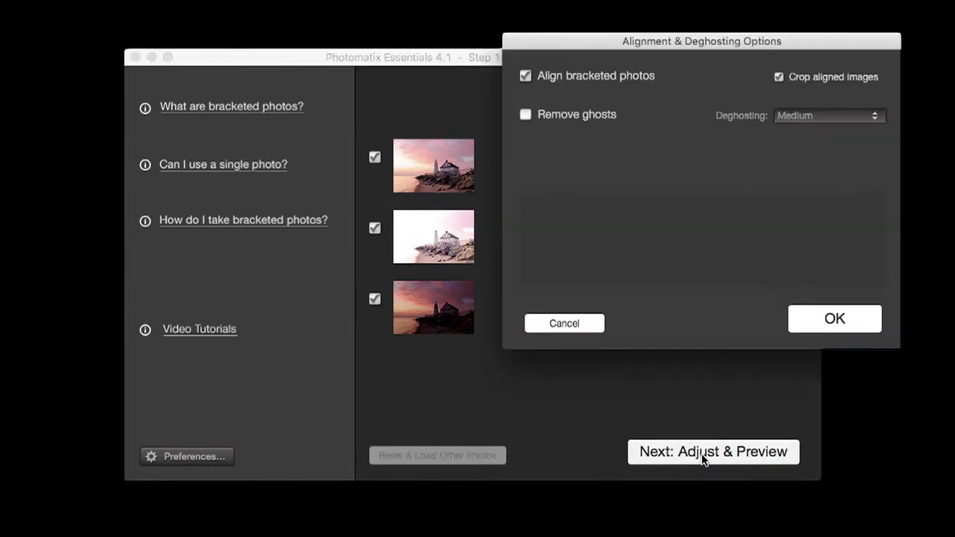
Step: Merge the exposures with Align bracketed photos and cropping on and Remove ghosts off
mouse_move(680, 82)
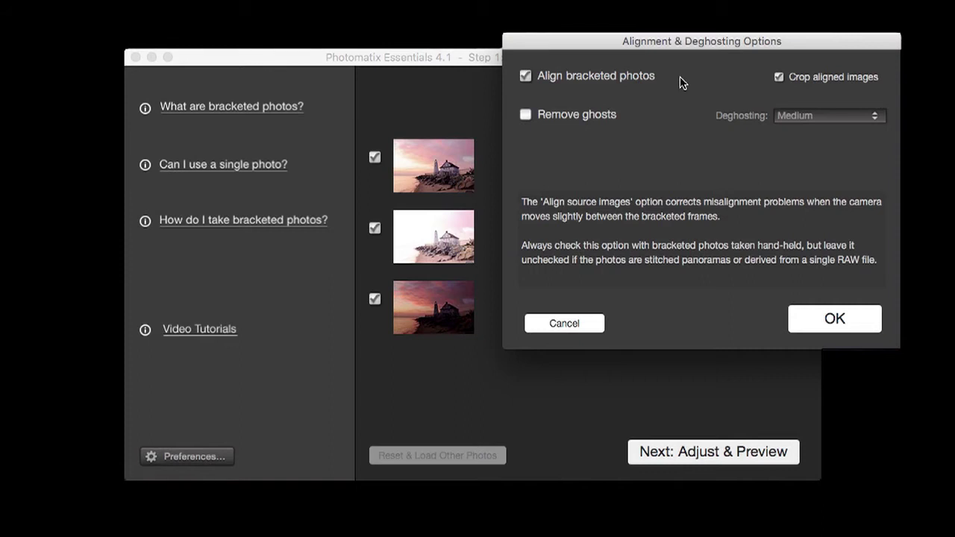
mouse_move(633, 112)
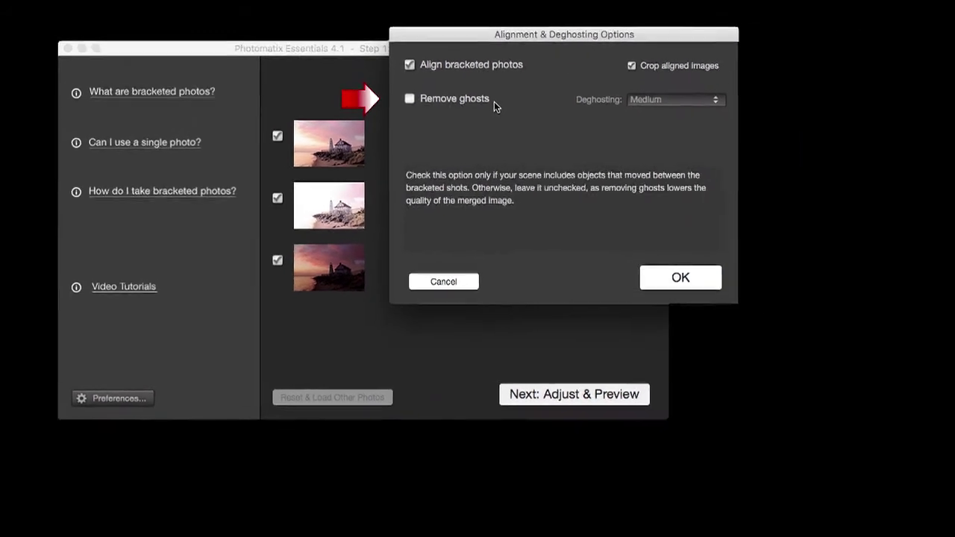
left_click(575, 251)
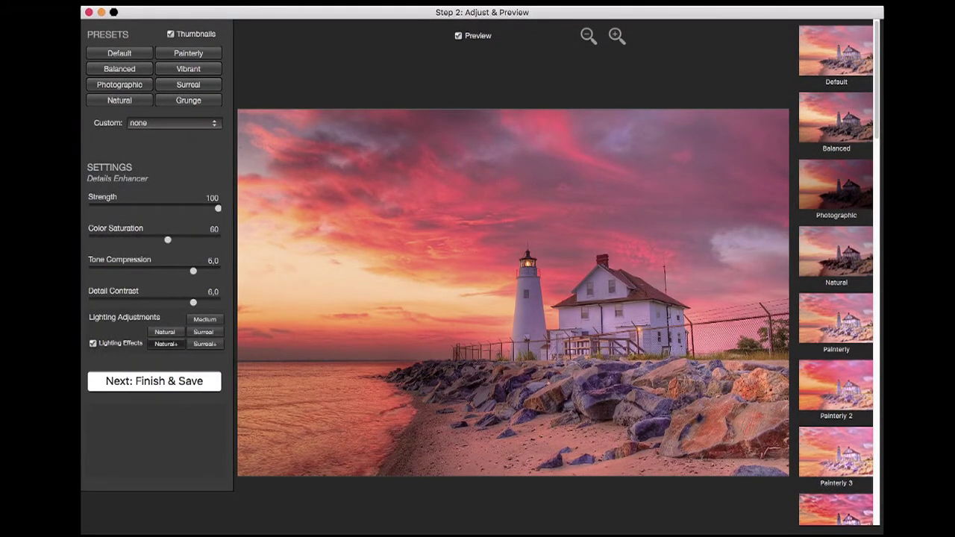
left_click(588, 37)
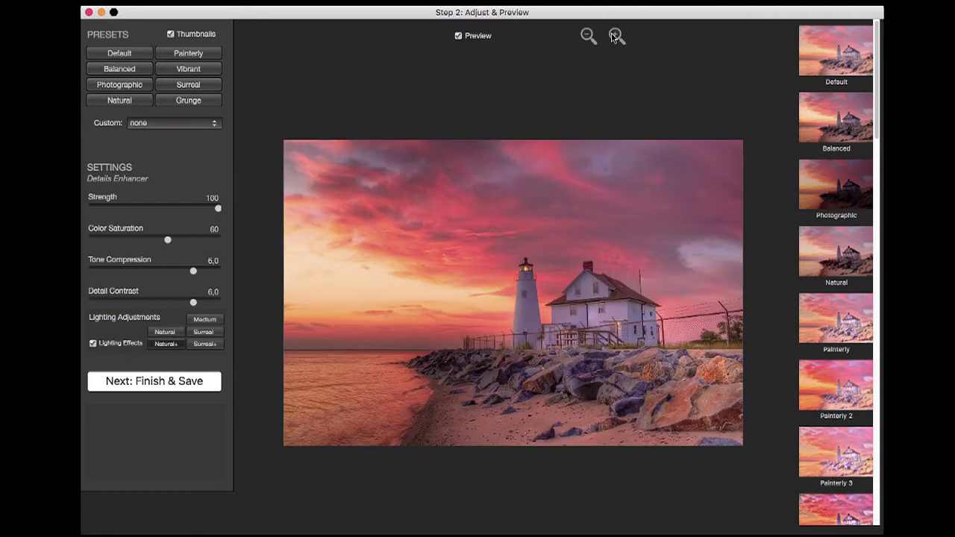
left_click(614, 36)
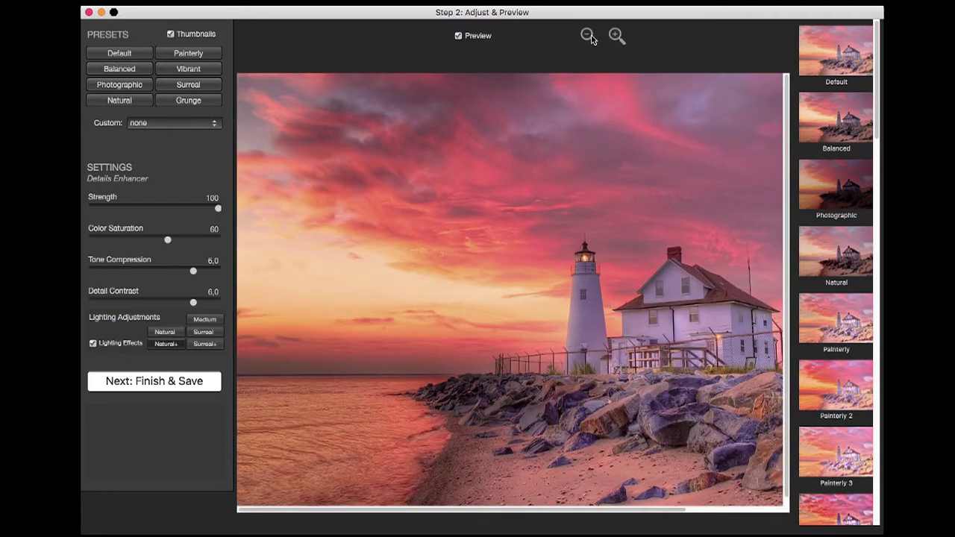
left_click(588, 37)
scroll(834, 121, "down", 10)
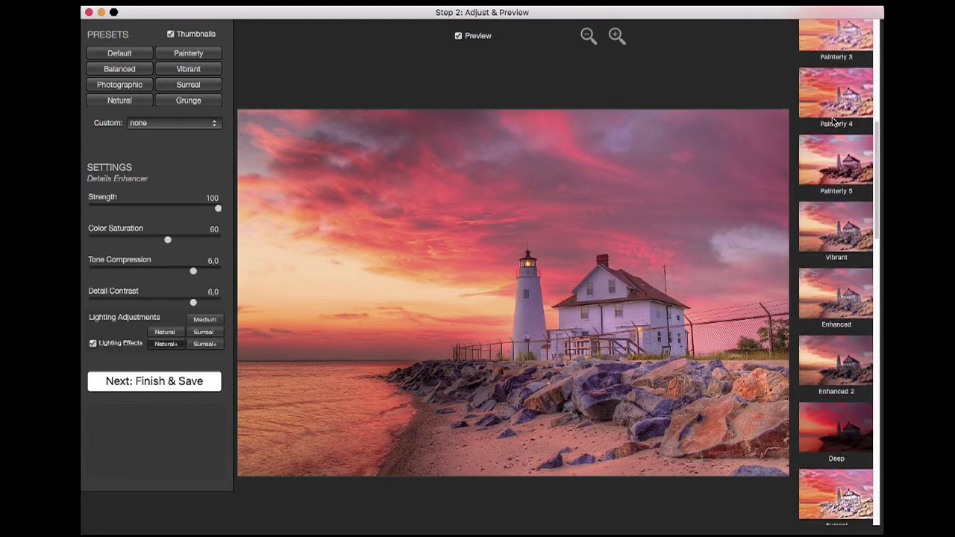
scroll(834, 121, "down", 12)
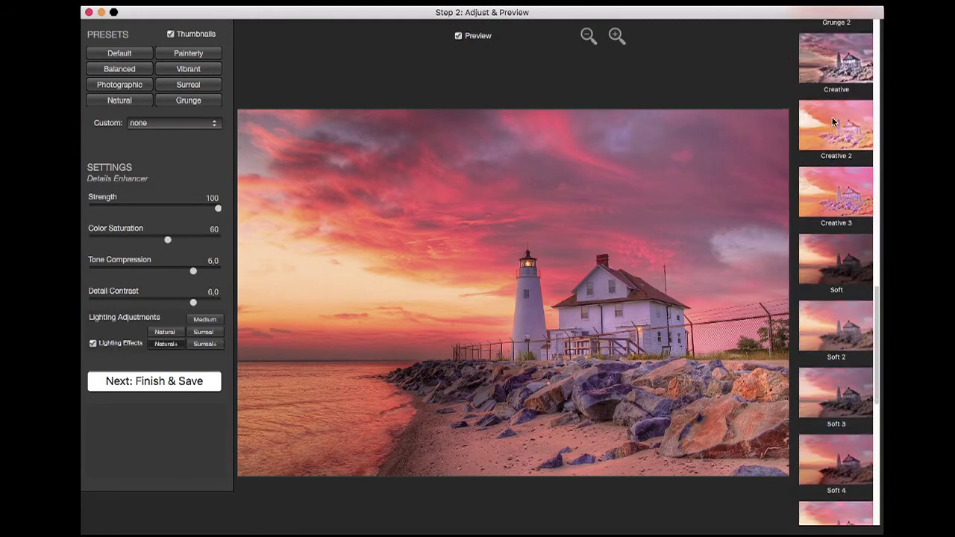
scroll(834, 121, "down", 10)
scroll(834, 121, "up", 4)
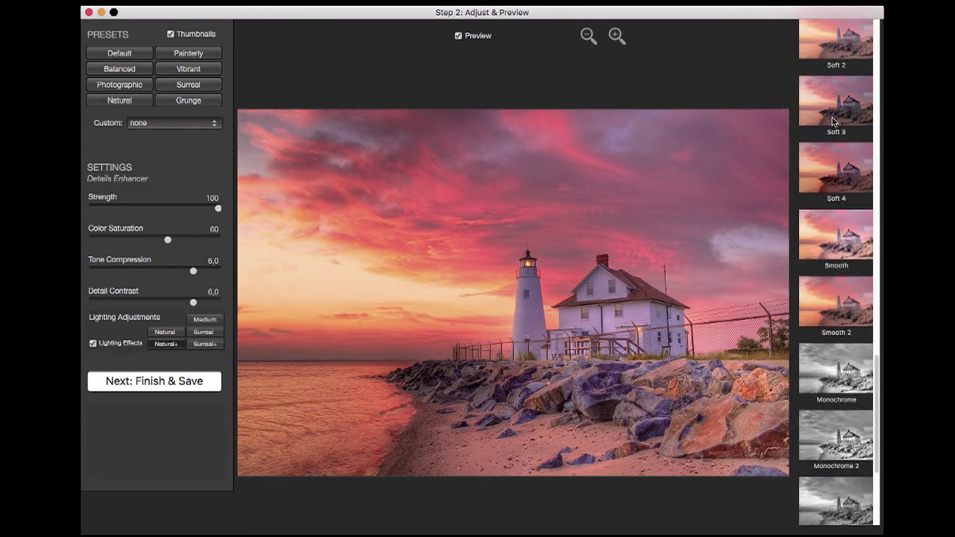
scroll(835, 122, "up", 10)
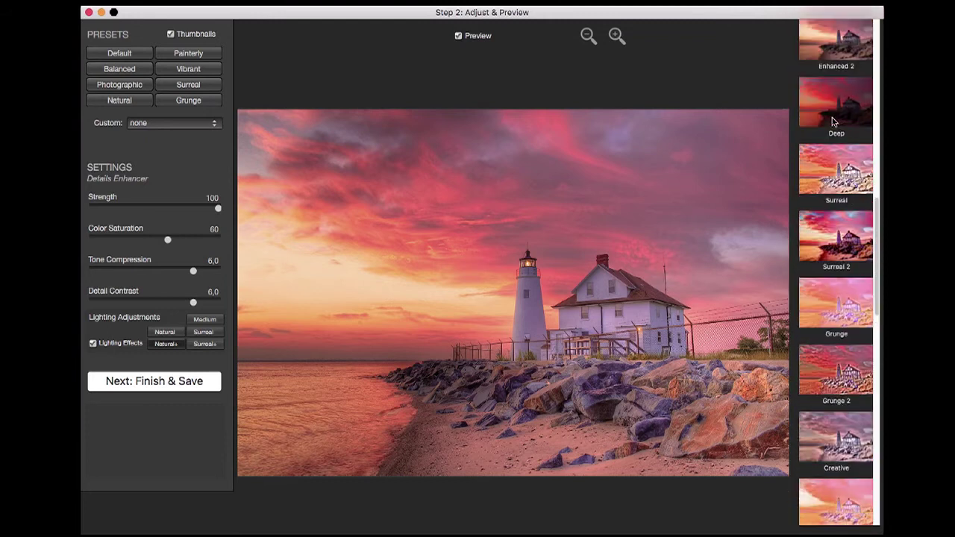
scroll(834, 122, "up", 10)
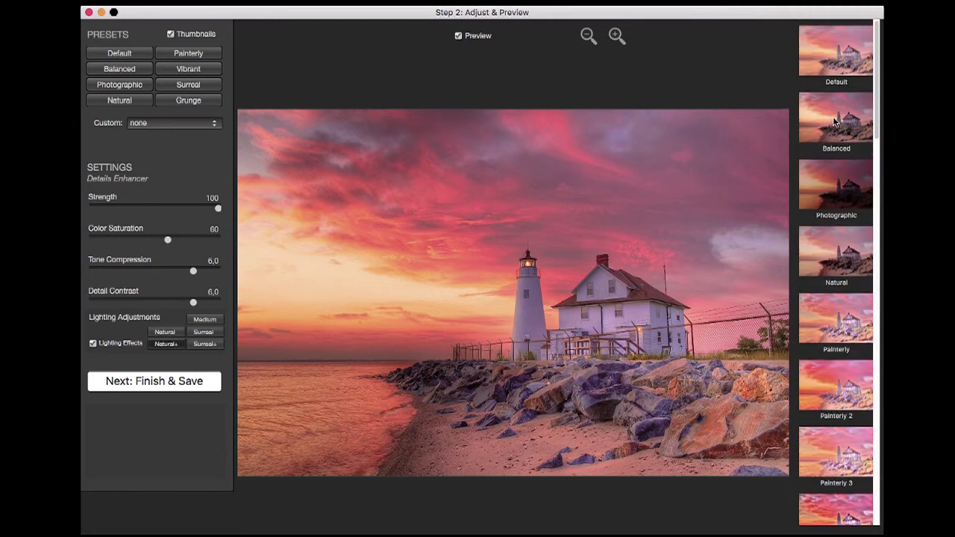
Step: Preview the Balanced, Photographic, Natural, Painterly, Painterly 2, Painterly 5, Vibrant, Enhanced and Surreal presets
left_click(834, 121)
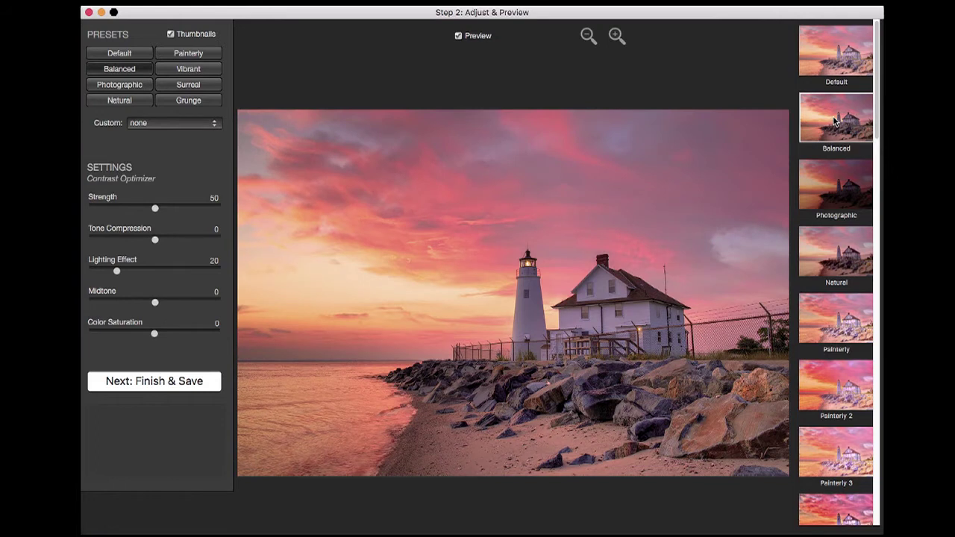
left_click(834, 188)
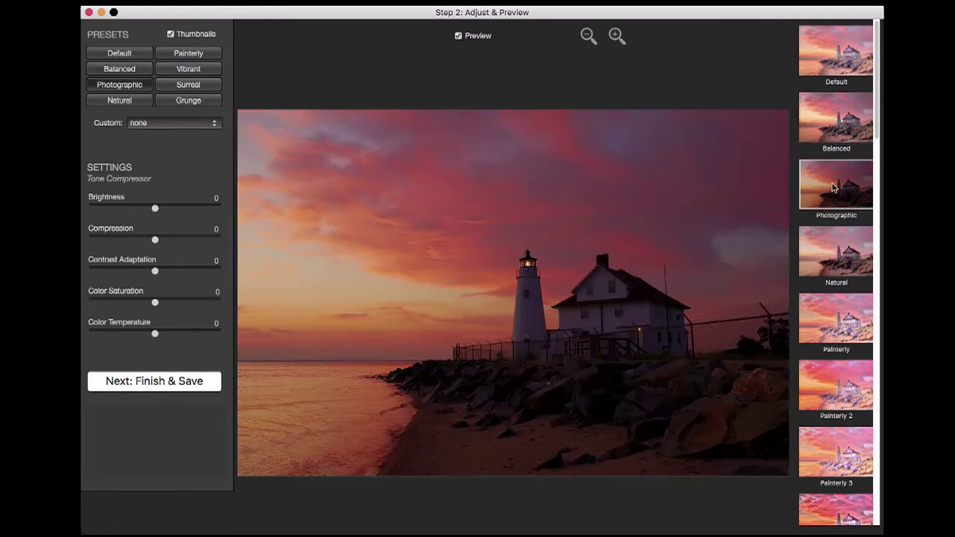
left_click(830, 259)
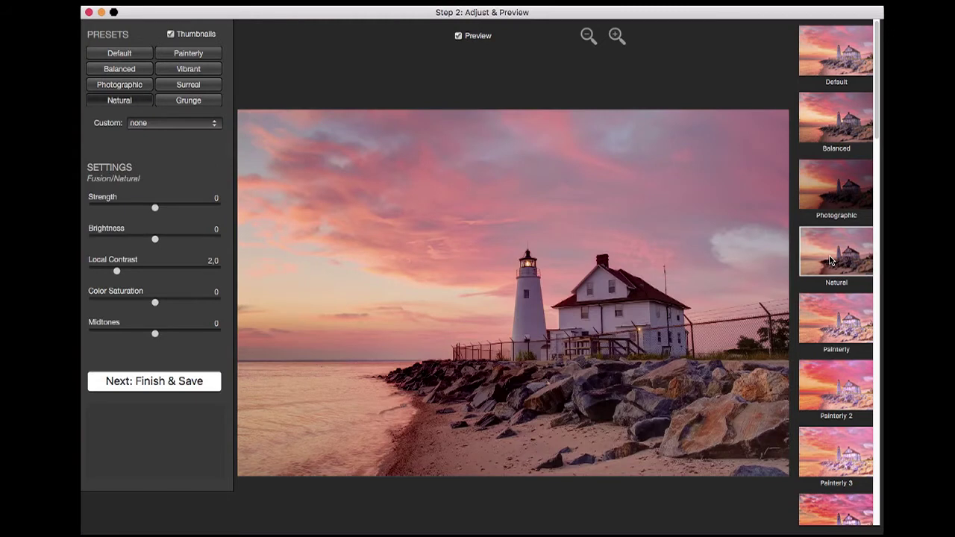
left_click(834, 308)
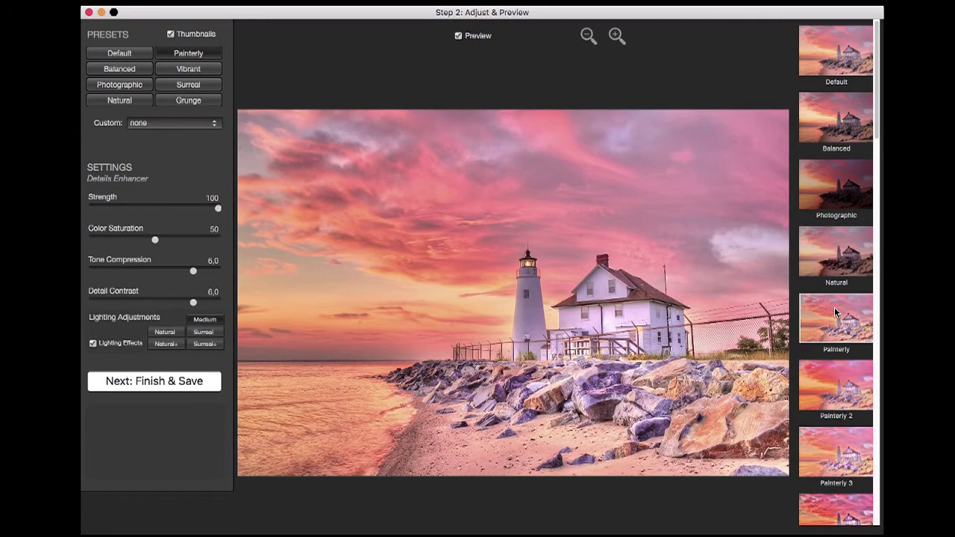
left_click(833, 379)
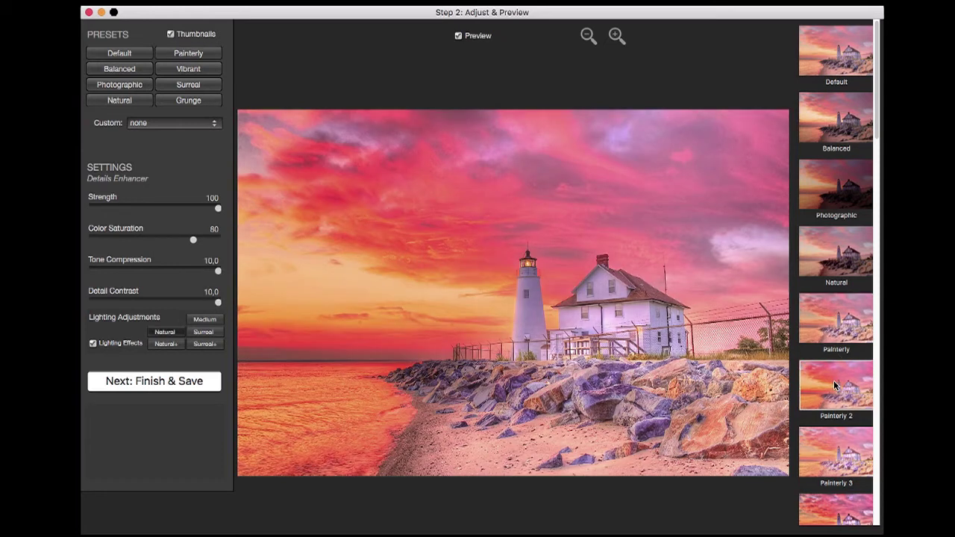
scroll(834, 380, "down", 7)
left_click(842, 68)
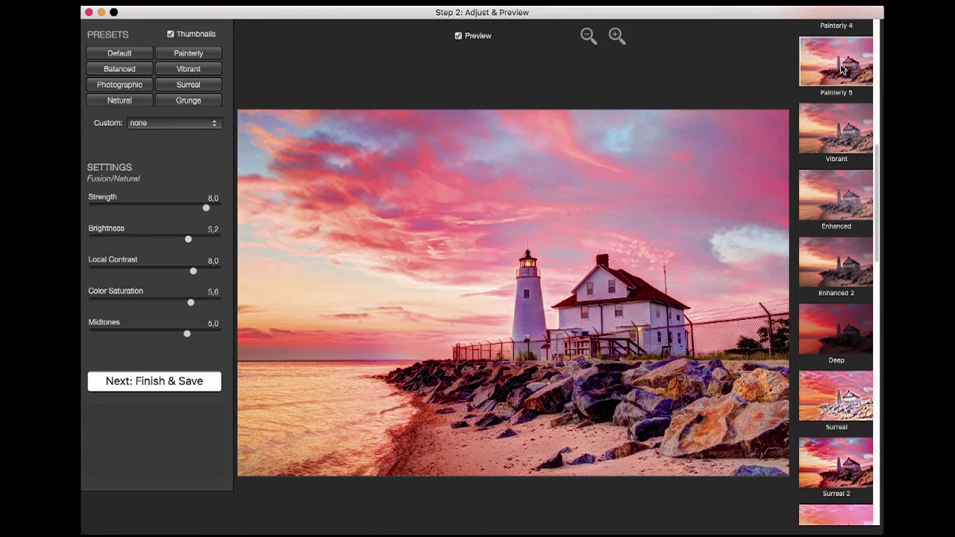
left_click(830, 136)
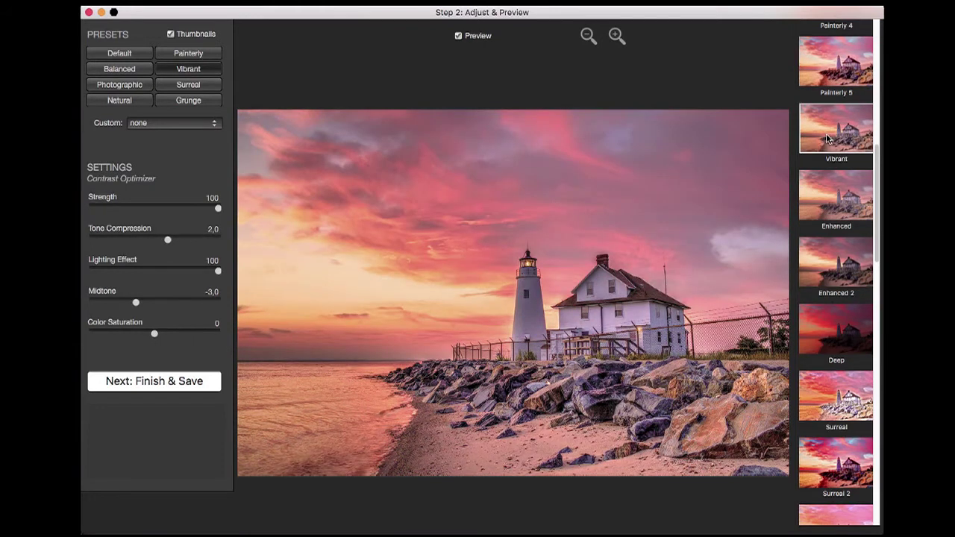
left_click(833, 203)
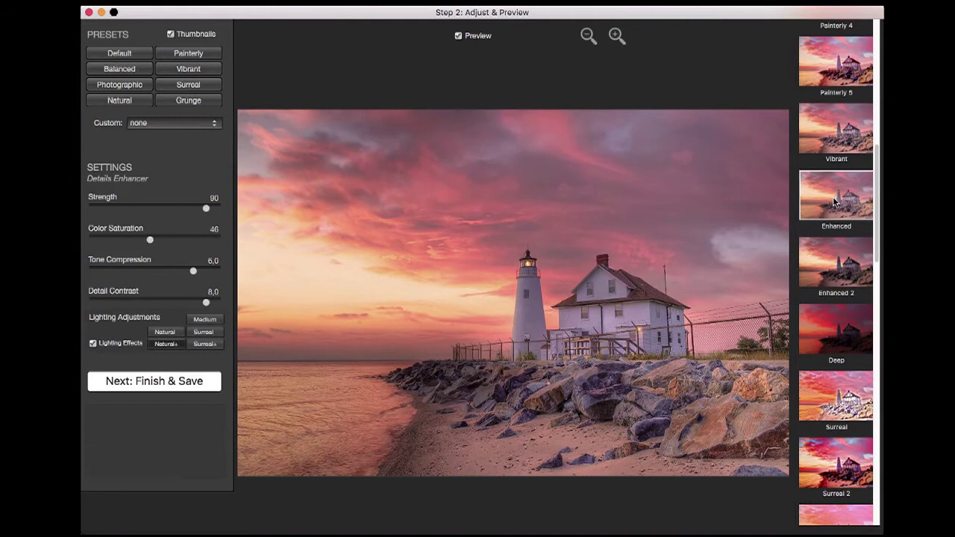
left_click(839, 384)
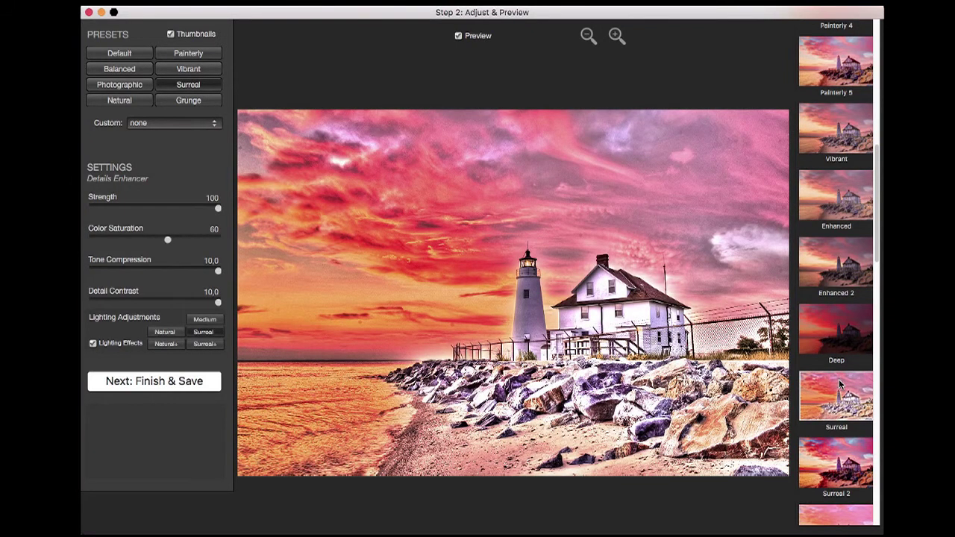
Step: Preview the Surreal 2, Grunge, Creative, Soft, Soft 3 and Monochrome presets
scroll(840, 298, "down", 5)
left_click(840, 60)
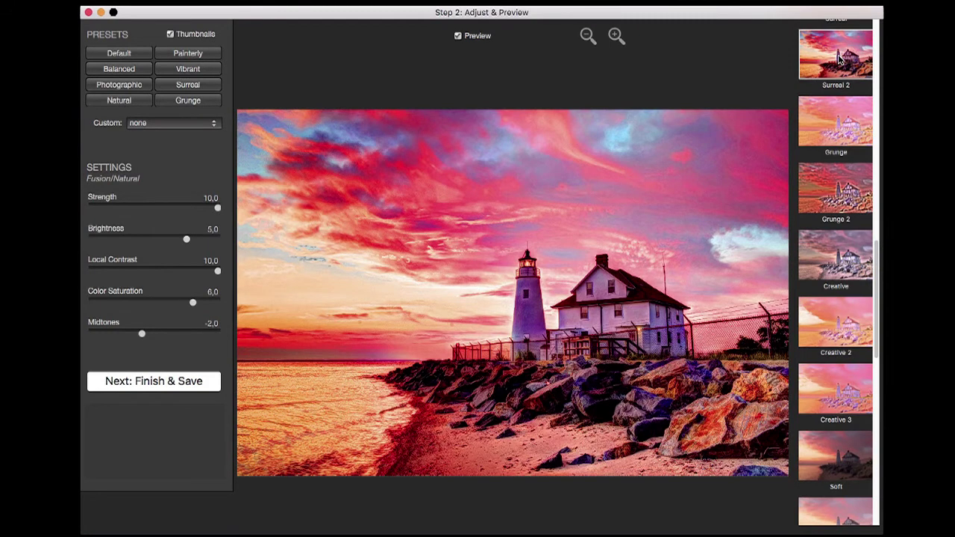
left_click(835, 125)
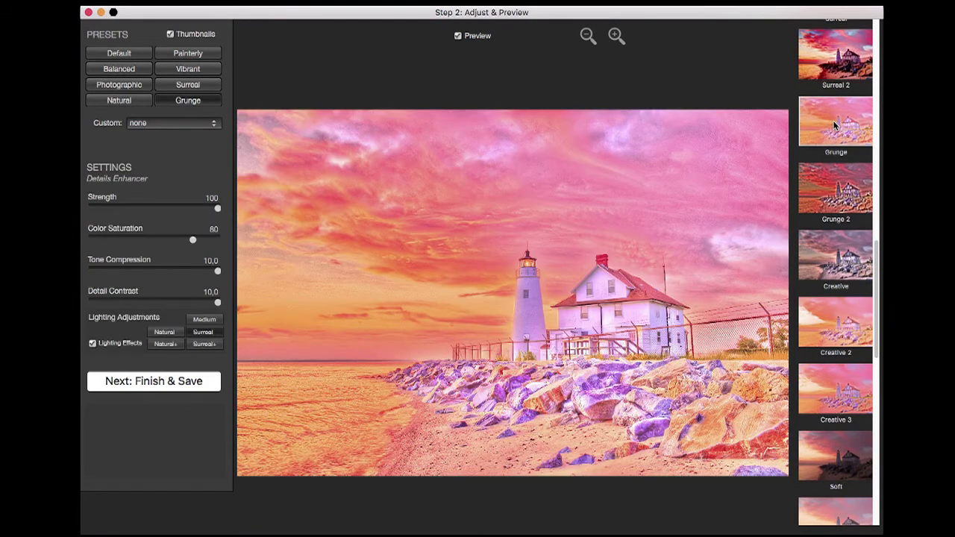
left_click(847, 259)
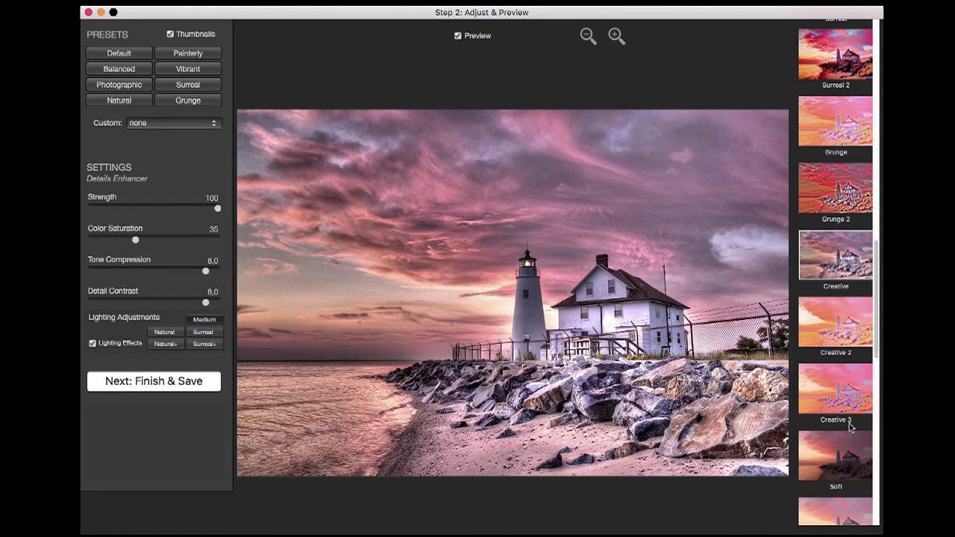
left_click(847, 462)
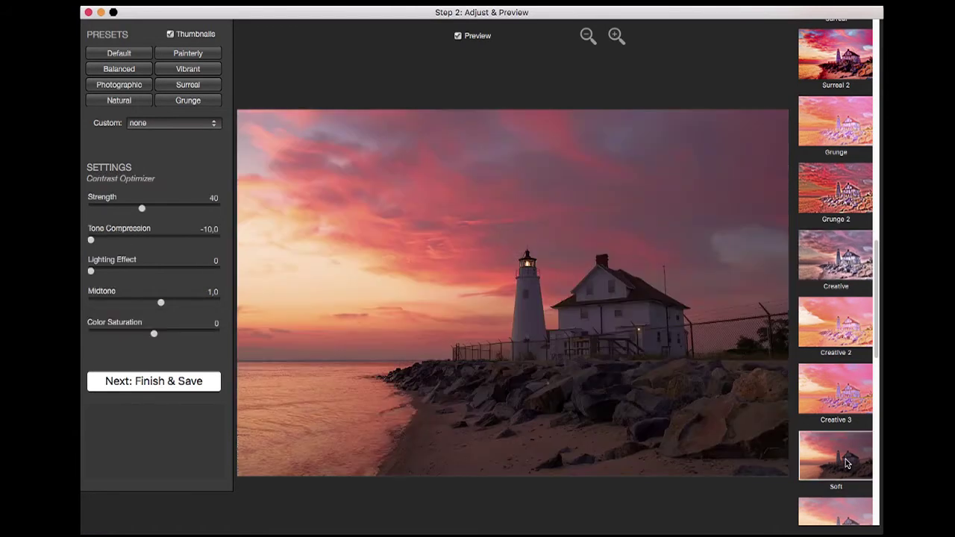
scroll(847, 463, "down", 10)
left_click(838, 65)
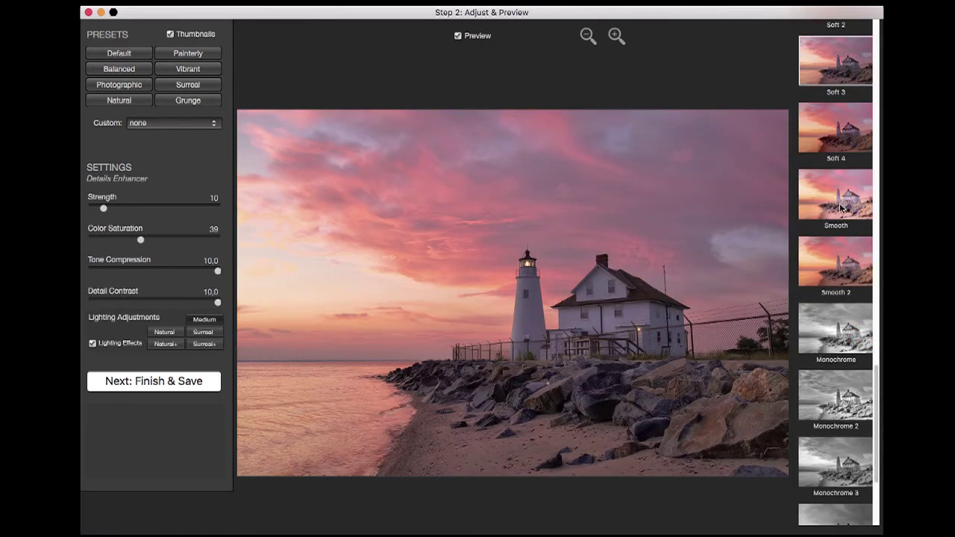
left_click(835, 333)
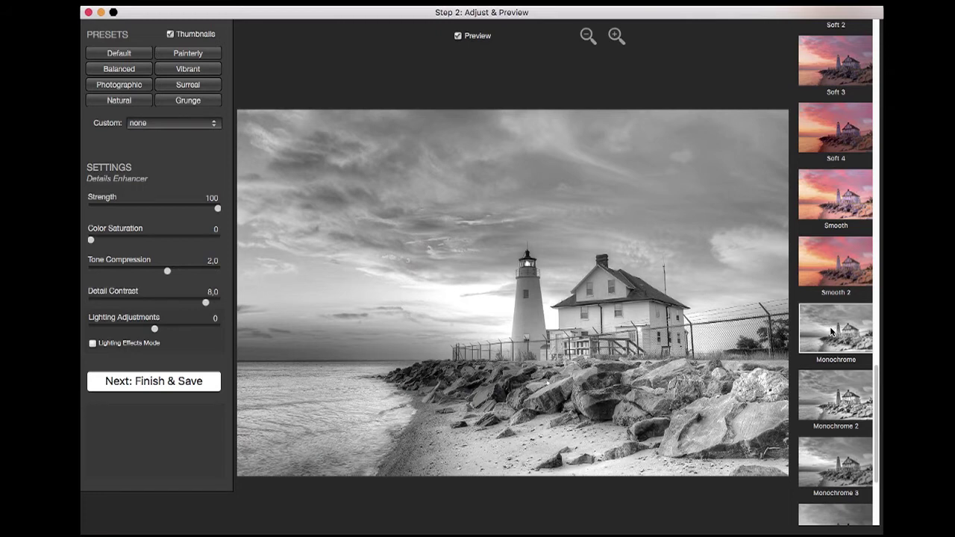
Step: Apply Painterly with Natural+ lighting and colour saturation 60, then continue to Finish & Save
left_click(204, 58)
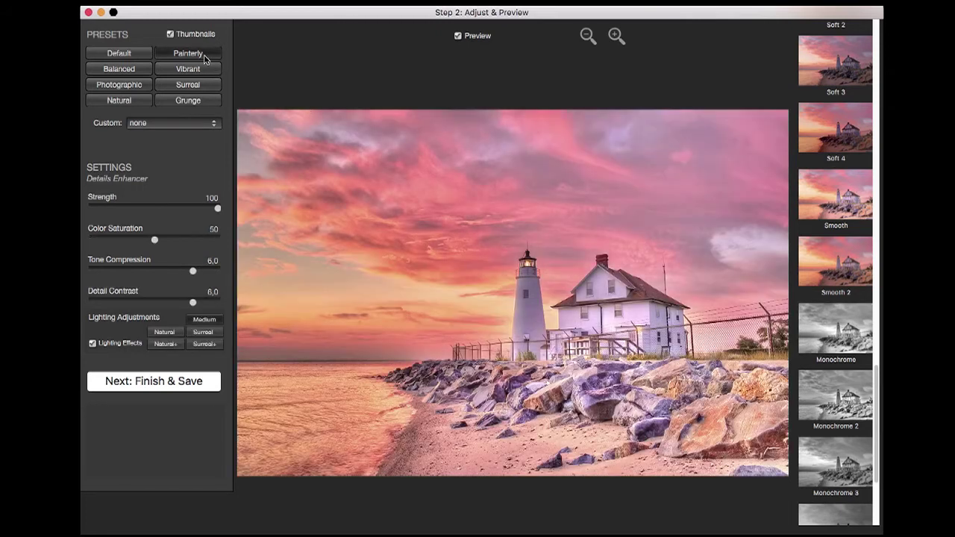
left_click(164, 344)
left_click_drag(155, 241, 167, 245)
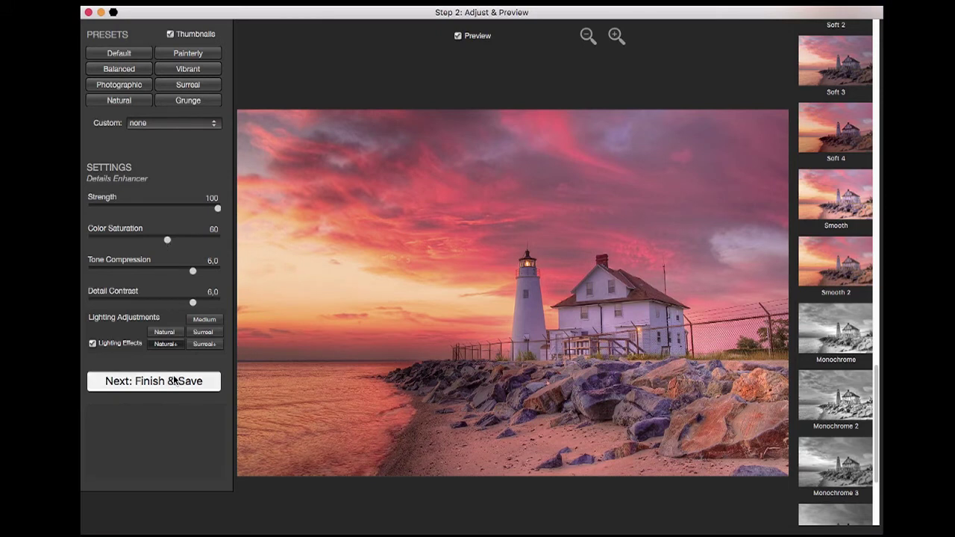
left_click(174, 380)
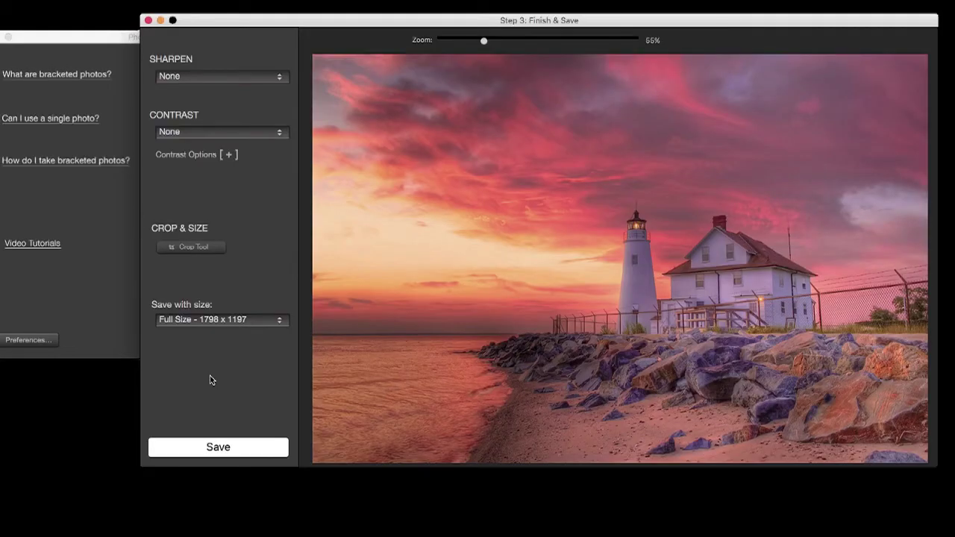
Step: Zoom to 100% and pan over to the lighthouse and house
left_click_drag(484, 41, 650, 54)
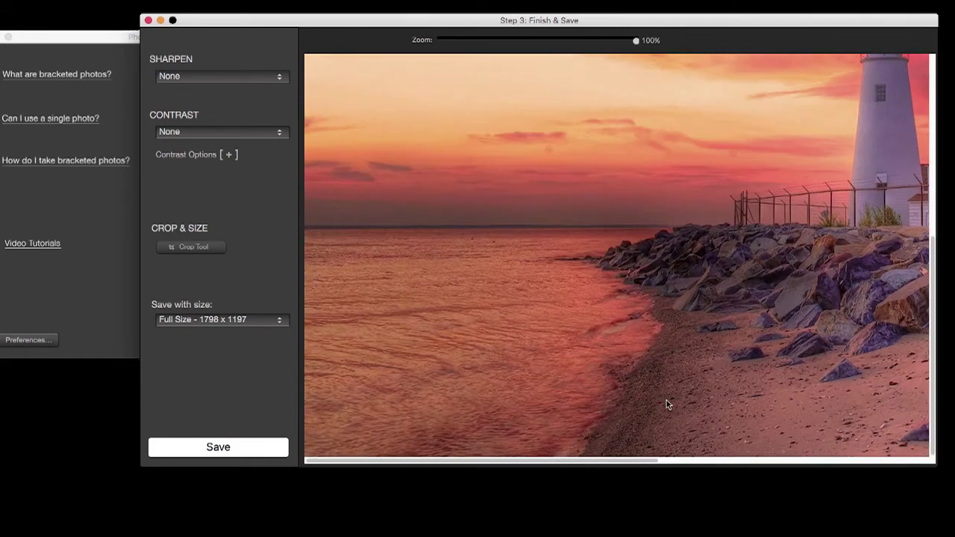
left_click_drag(634, 465, 925, 470)
left_click_drag(937, 394, 934, 345)
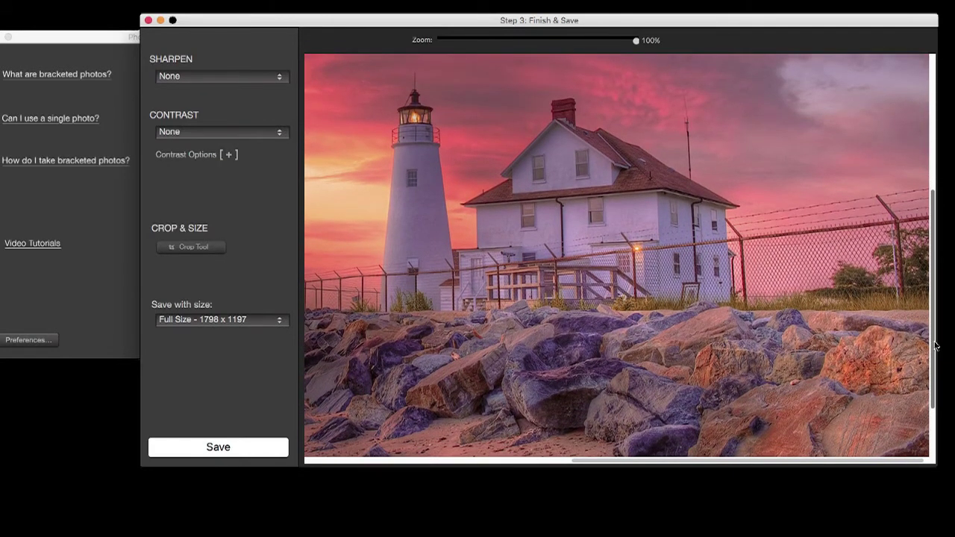
Step: Apply Medium sharpening to the lighthouse image and zoom back out
left_click(240, 77)
left_click(243, 103)
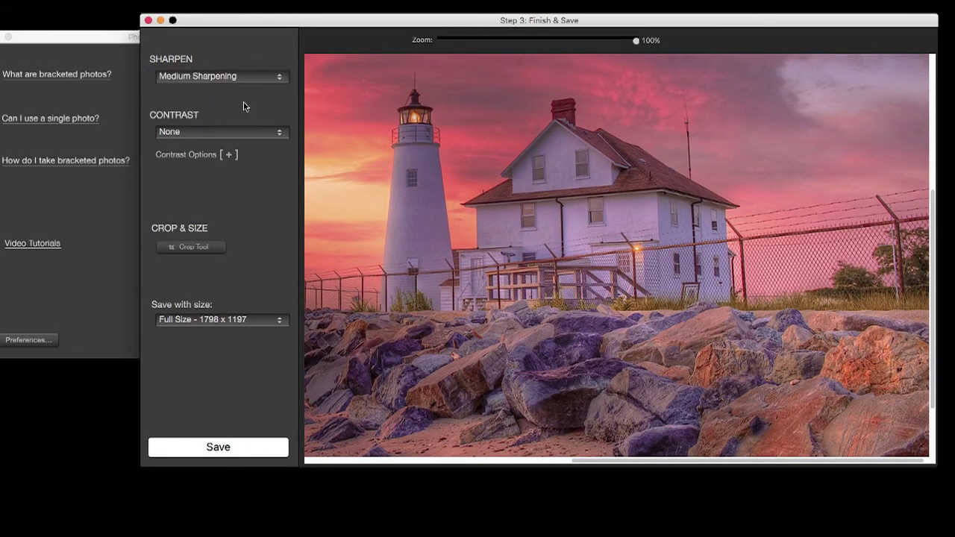
left_click(487, 41)
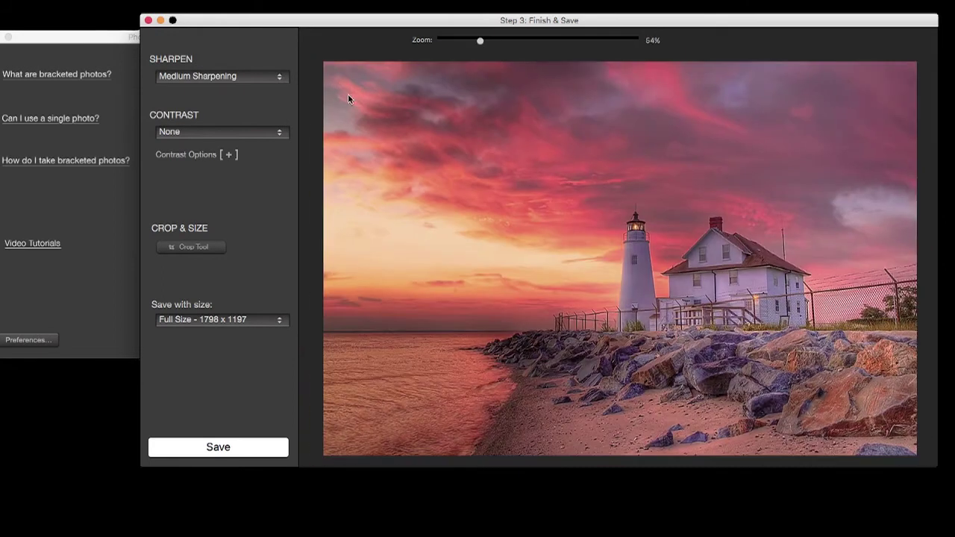
Step: Compare Mild and Strong contrast, settling on Mild contrast
left_click(280, 132)
left_click(235, 150)
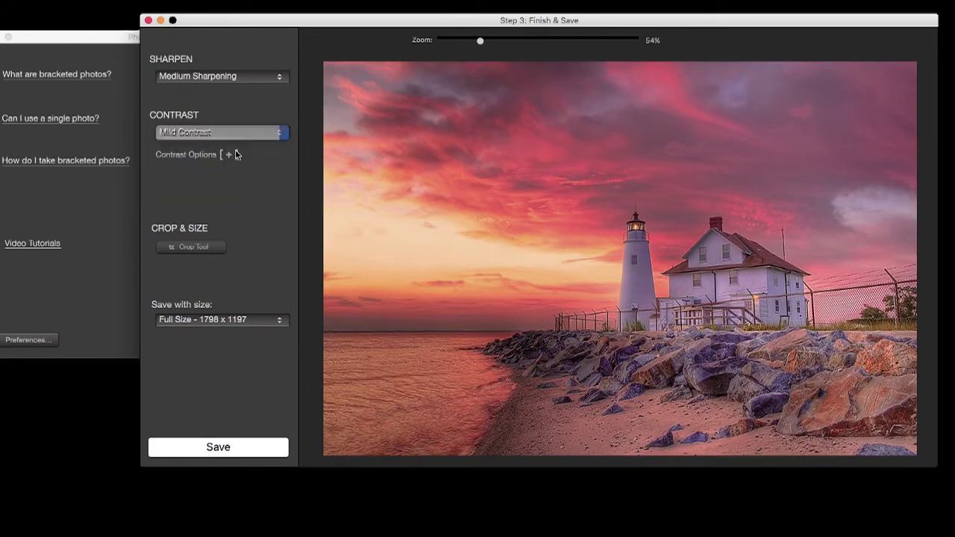
left_click(239, 131)
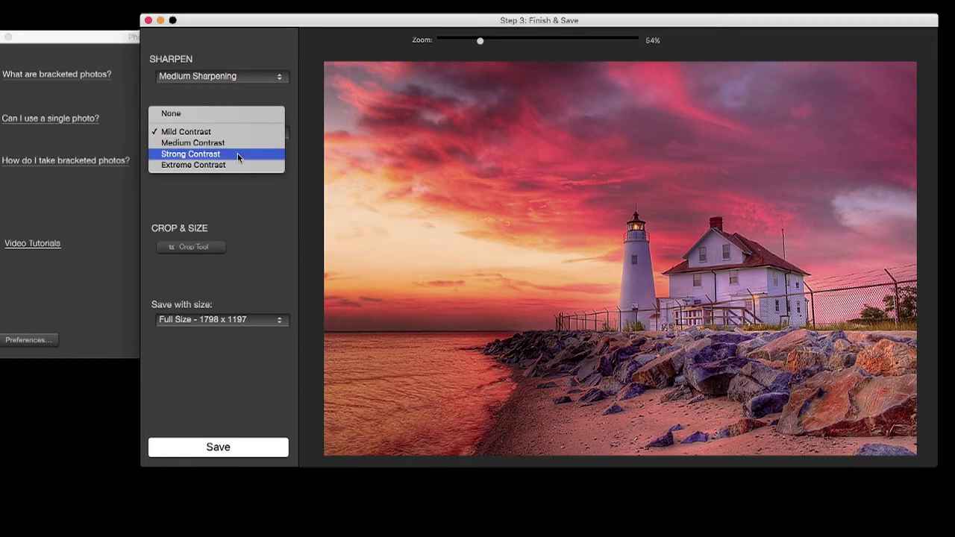
left_click(238, 154)
left_click(236, 136)
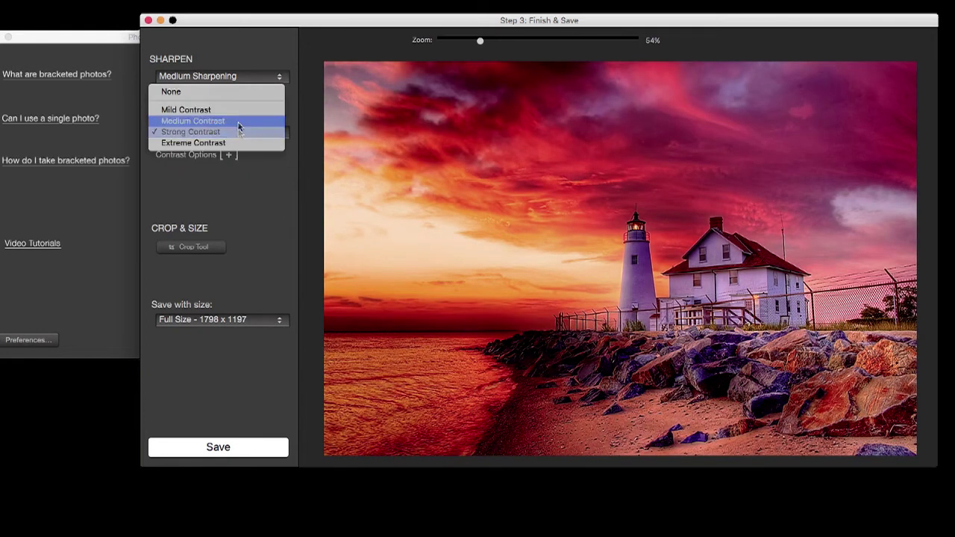
left_click(238, 112)
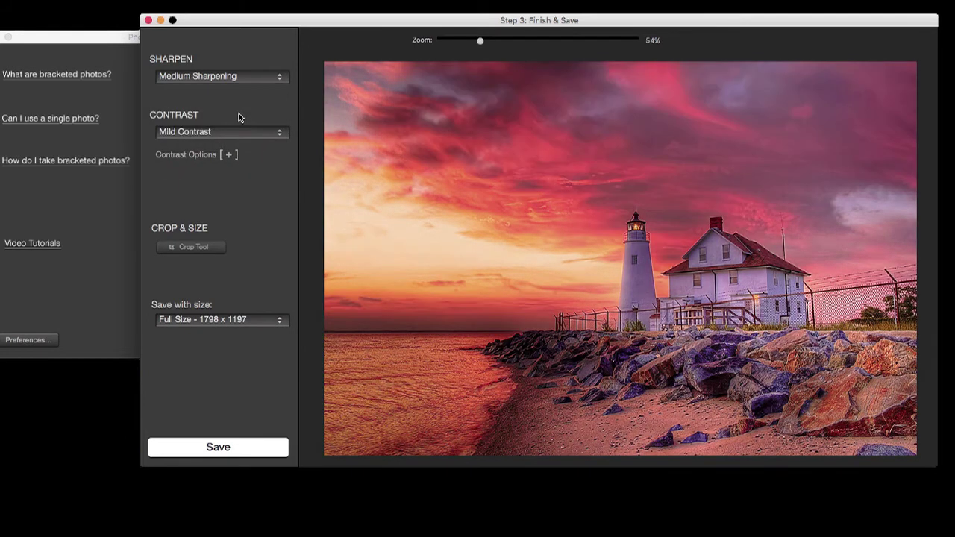
Step: Crop the image with a ratio-constrained rectangle positioned over the lighthouse scene
left_click(212, 247)
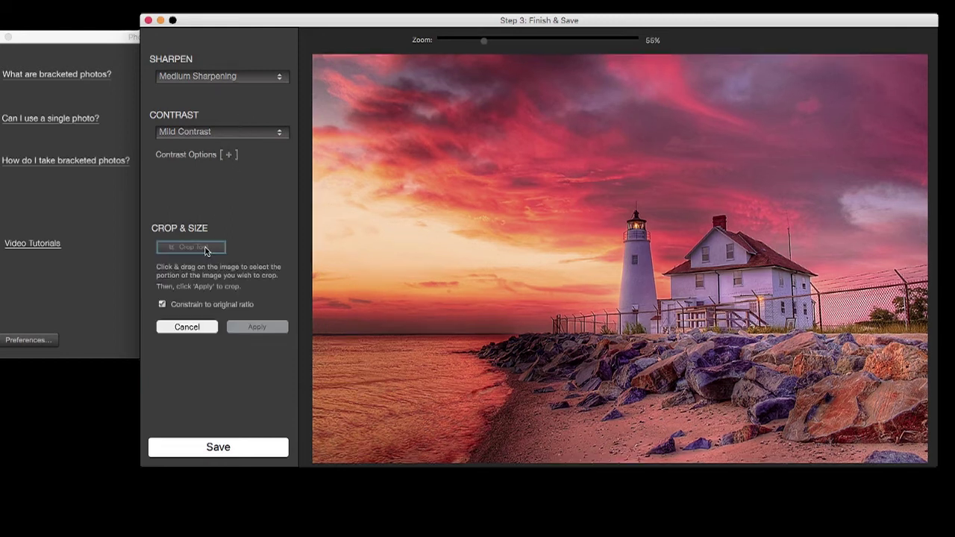
left_click_drag(348, 76, 784, 432)
mouse_move(766, 387)
left_mouse_down()
mouse_move(796, 360)
mouse_move(814, 418)
mouse_move(767, 391)
left_mouse_up()
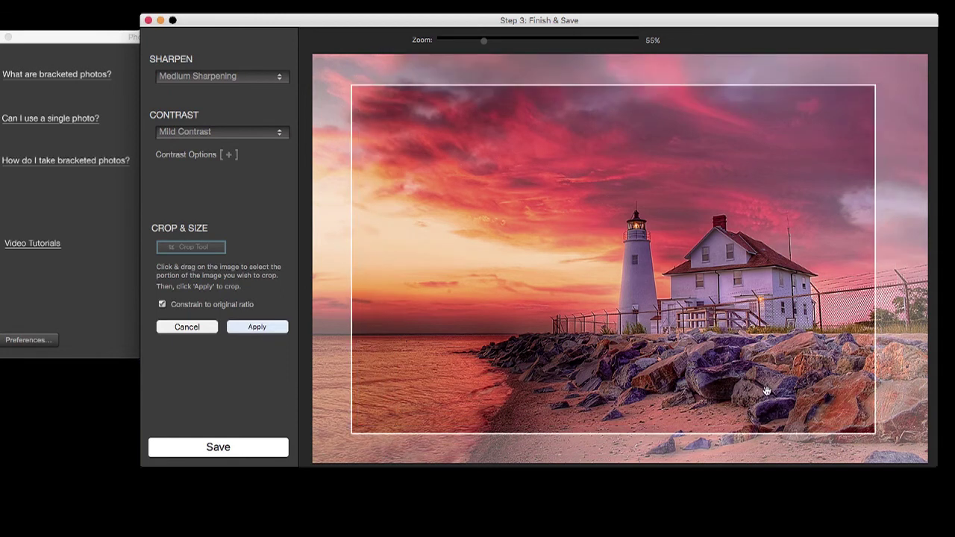
left_click(280, 332)
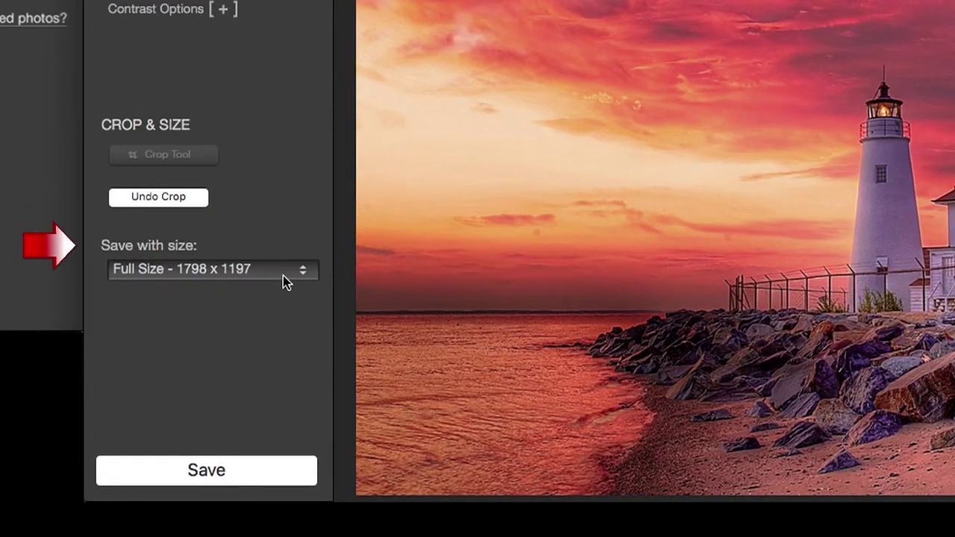
Step: Save the image at Half Size 764 x 509 as a JPEG in Finished JPEGs
left_click(283, 275)
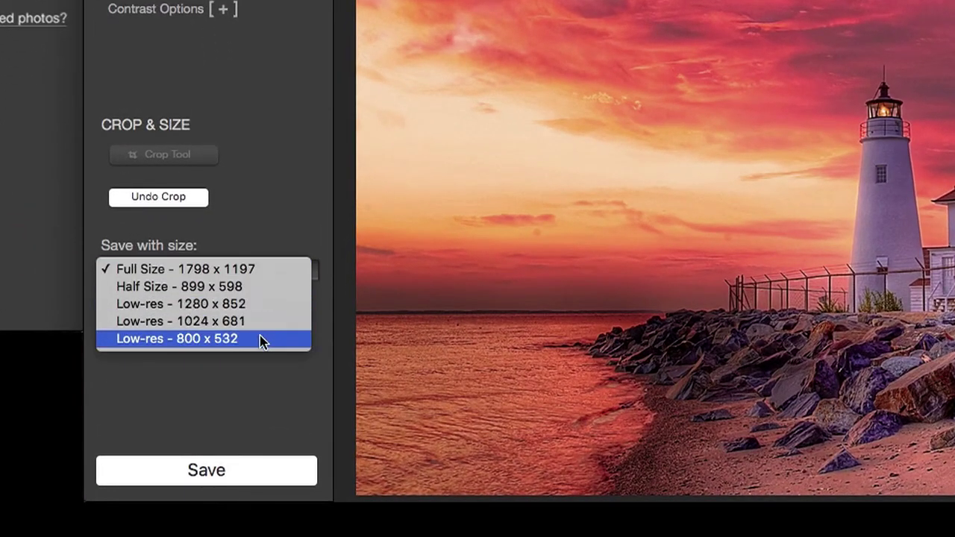
left_click(269, 287)
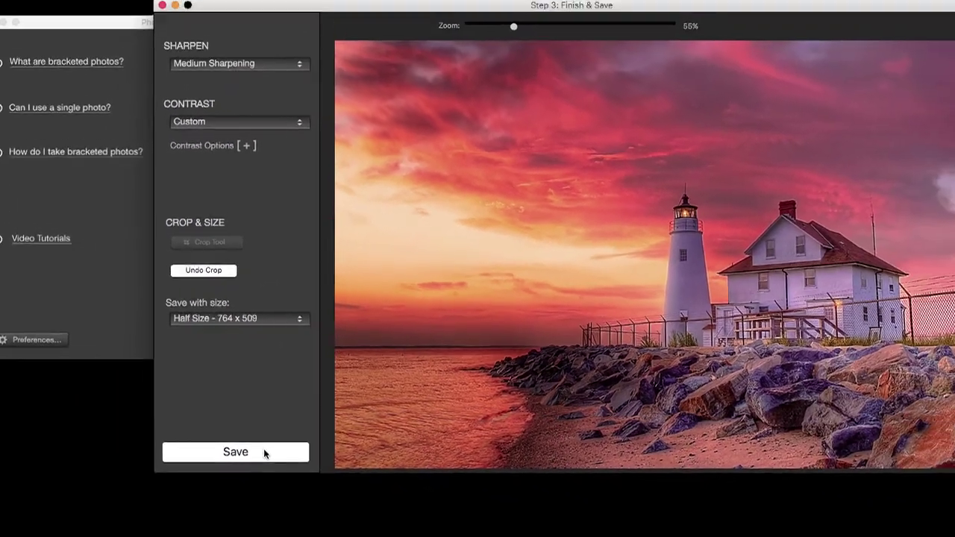
left_click(260, 455)
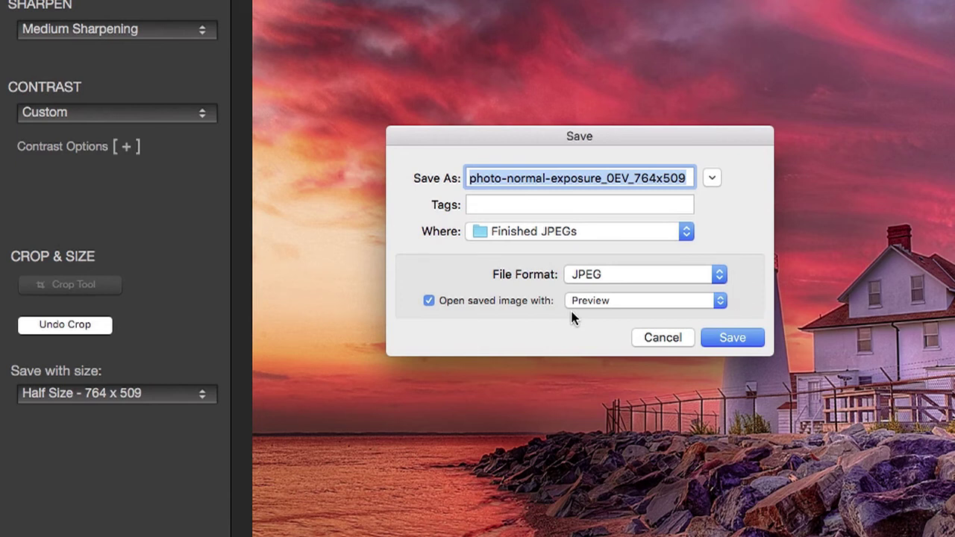
left_click(724, 340)
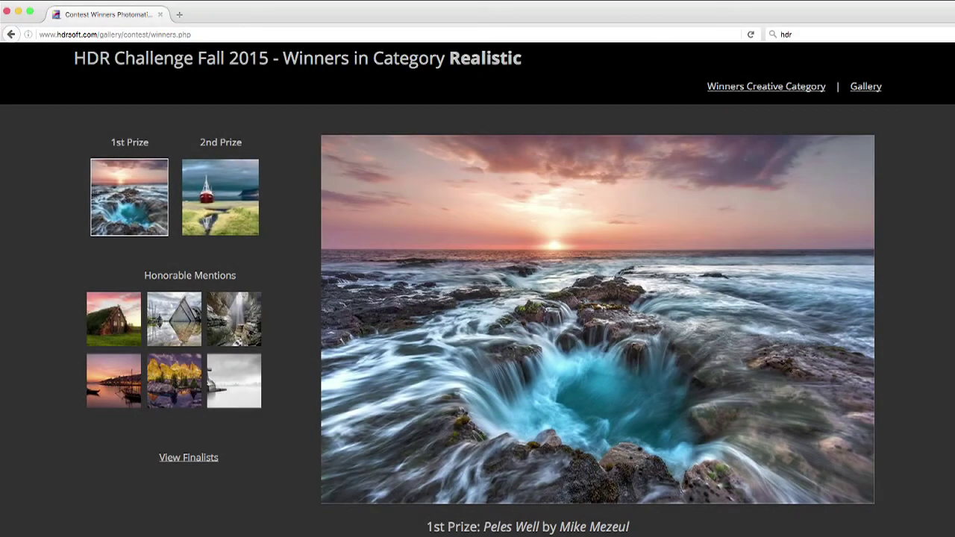
Step: View the 2nd Prize ship photo, then go to hdrsoft.com's Photomatix Essentials download page
left_click(220, 197)
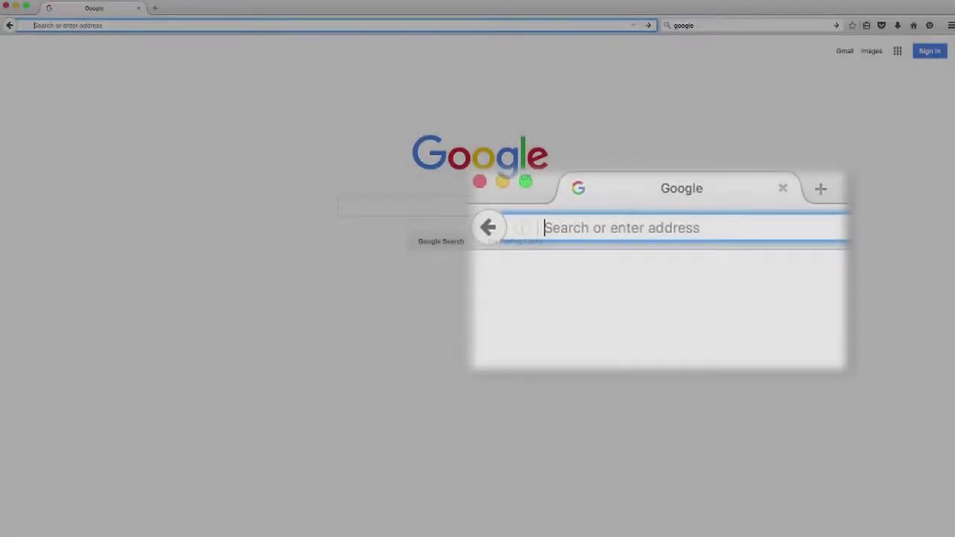
type("hdrso")
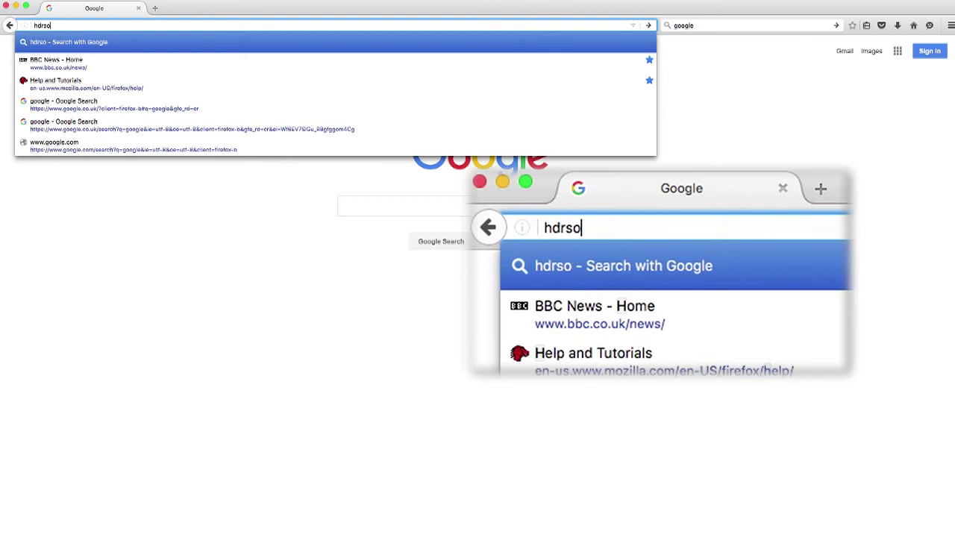
type("ft.com")
key("Return")
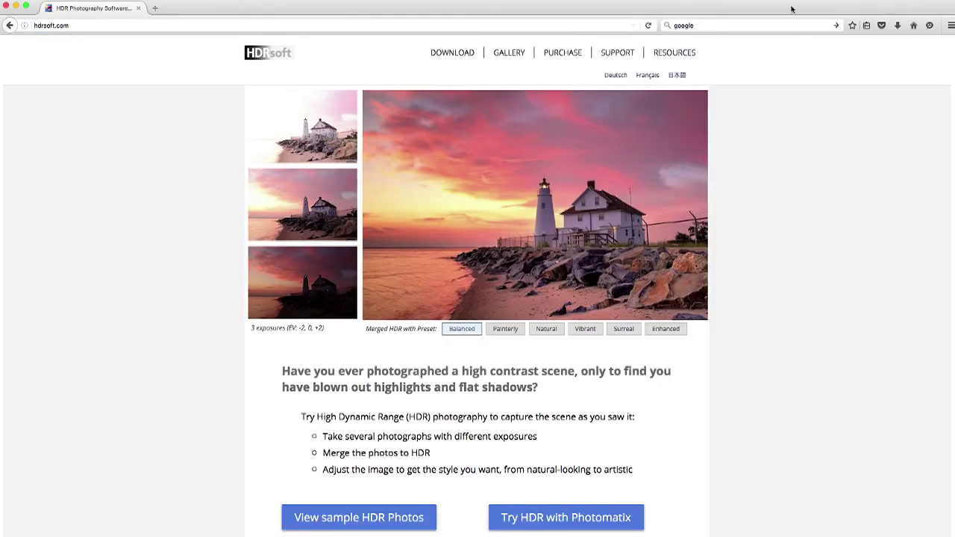
left_click(462, 54)
left_click(576, 427)
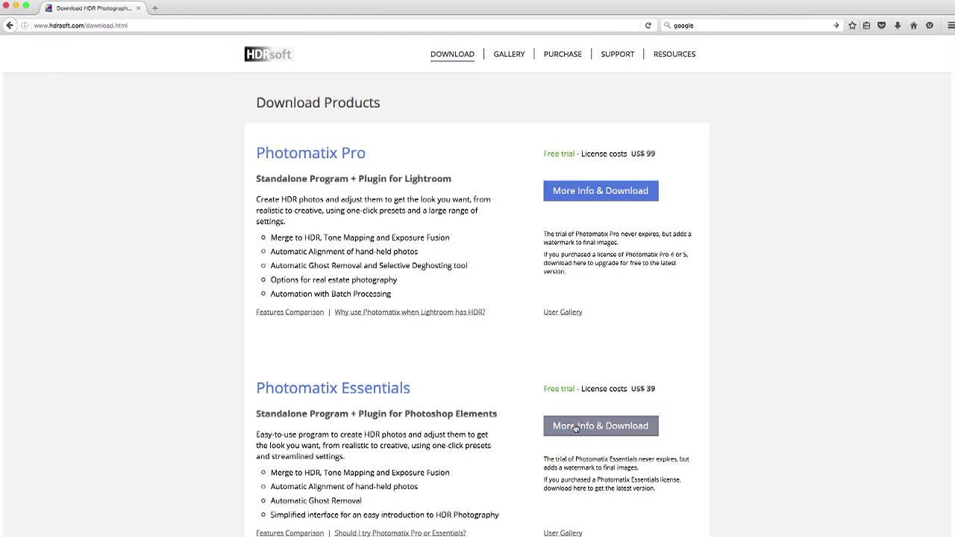